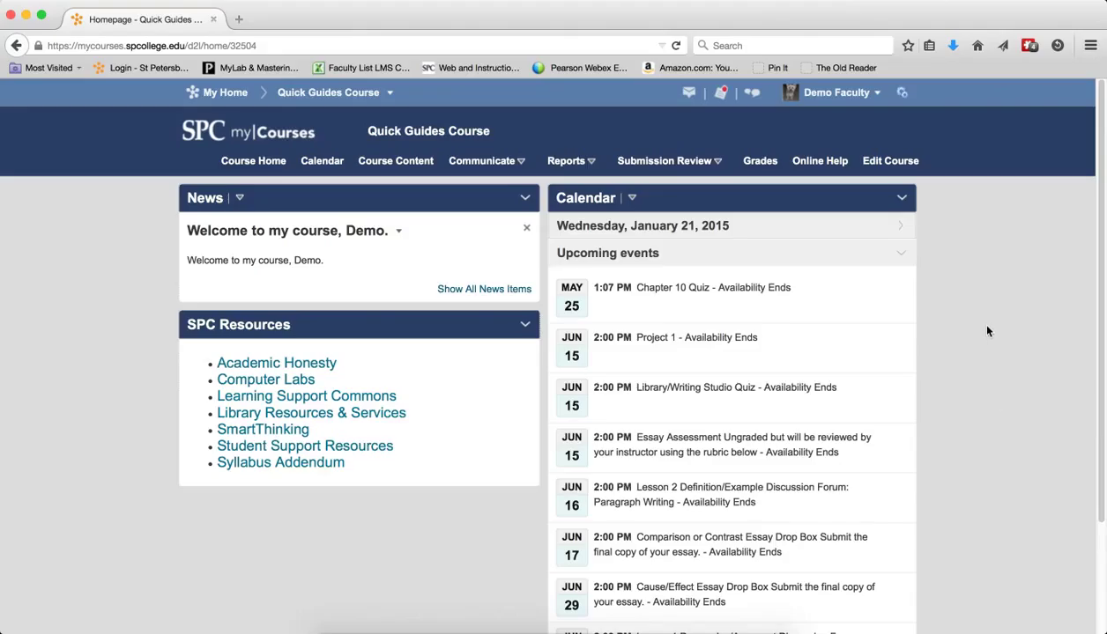
- Open the Submission Review menu in the Quick Guides course navbar
left_click(698, 165)
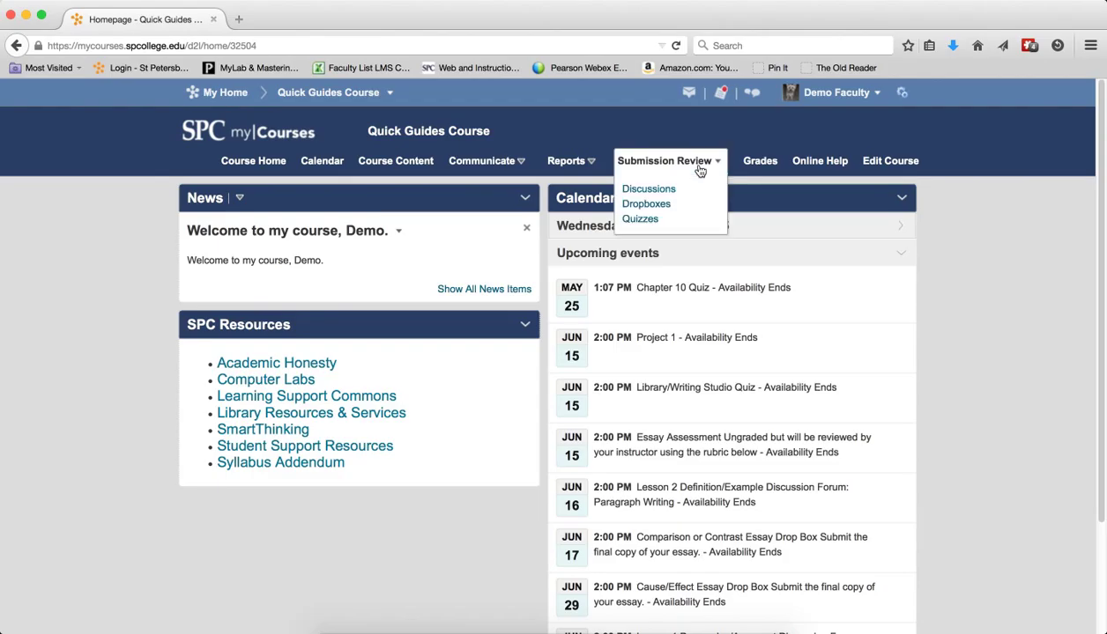
- Go to Quizzes under Submission Review and open the Grade page for Quiz 1
left_click(644, 220)
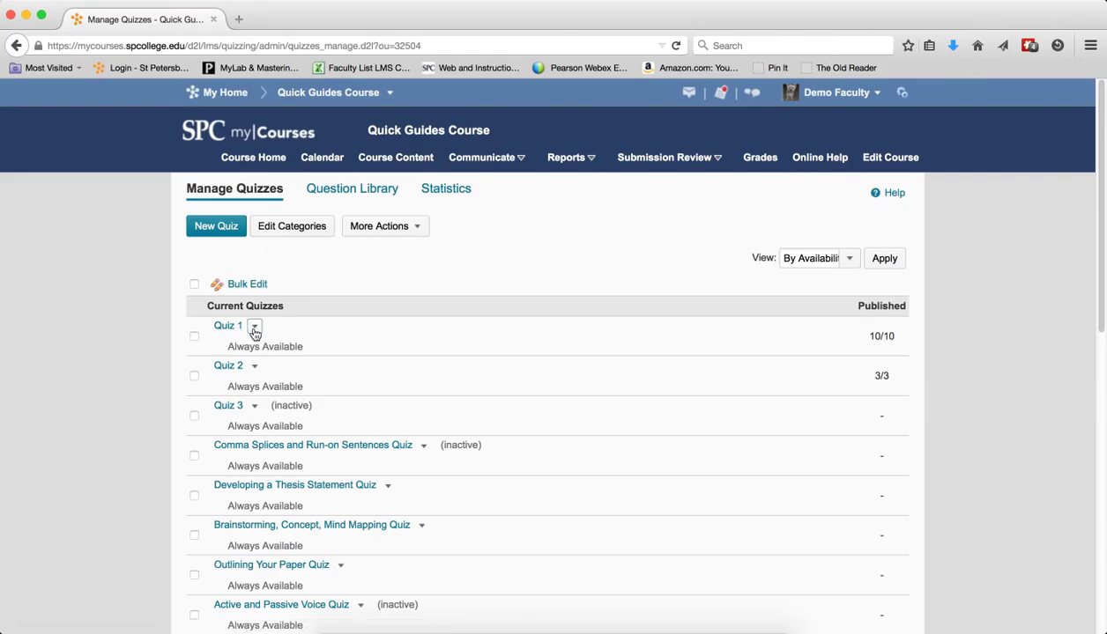
left_click(254, 328)
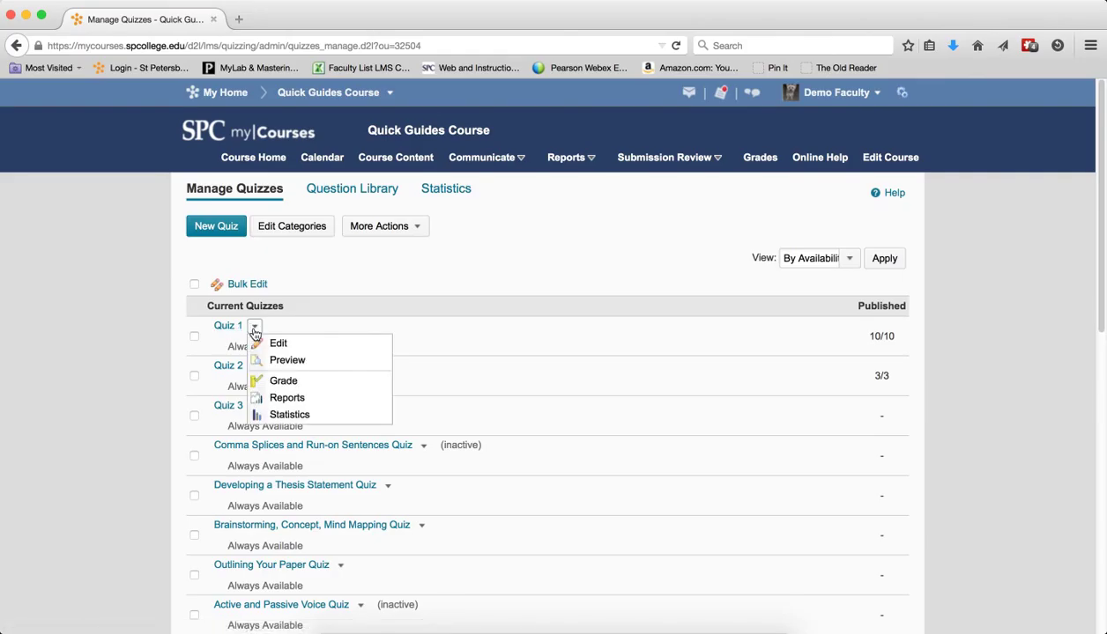
left_click(279, 384)
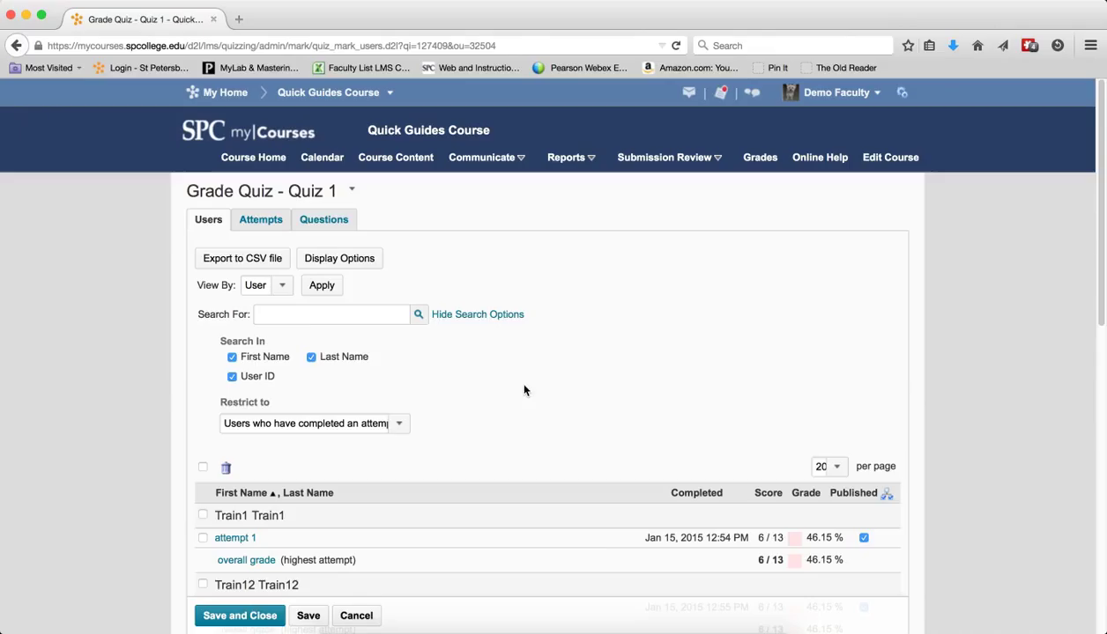
left_click(328, 313)
type("train12")
scroll(420, 306, "down", 1)
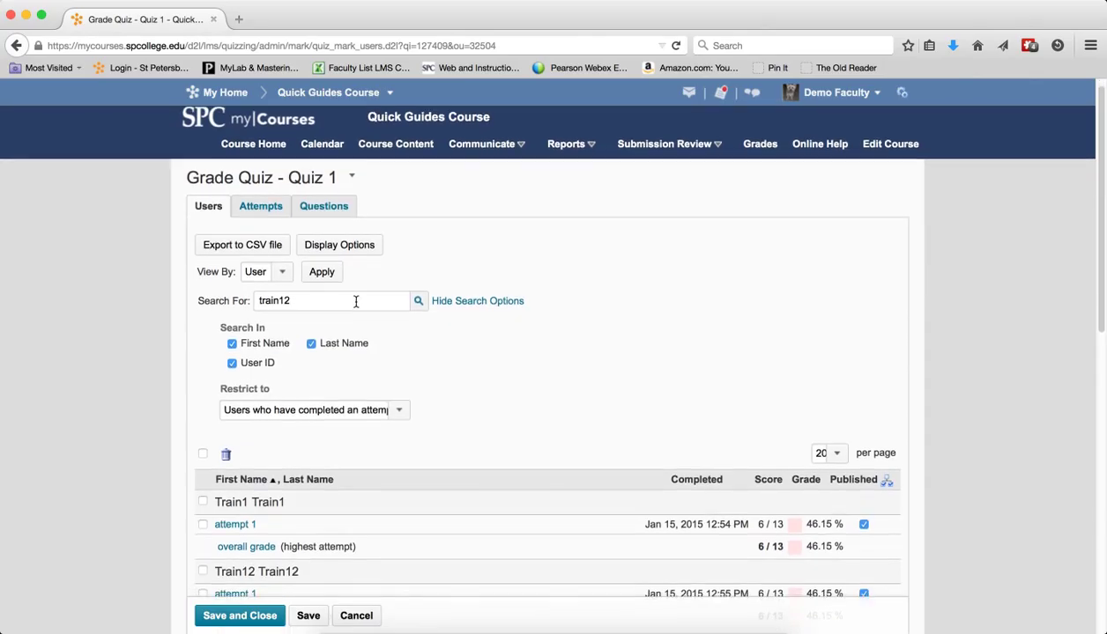
left_click(420, 304)
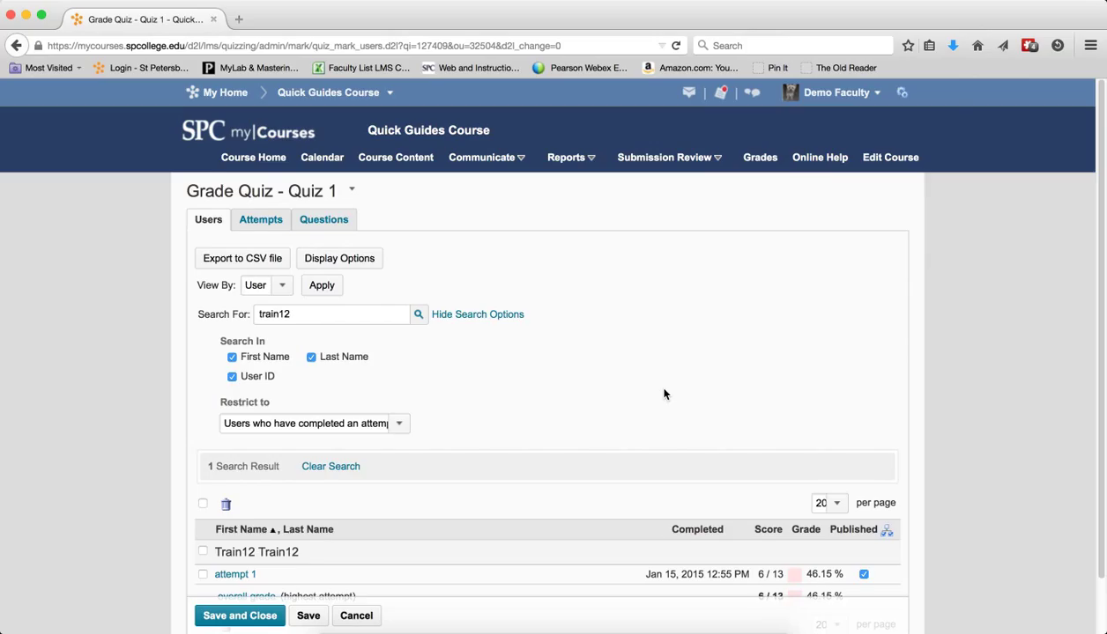
scroll(665, 394, "down", 1)
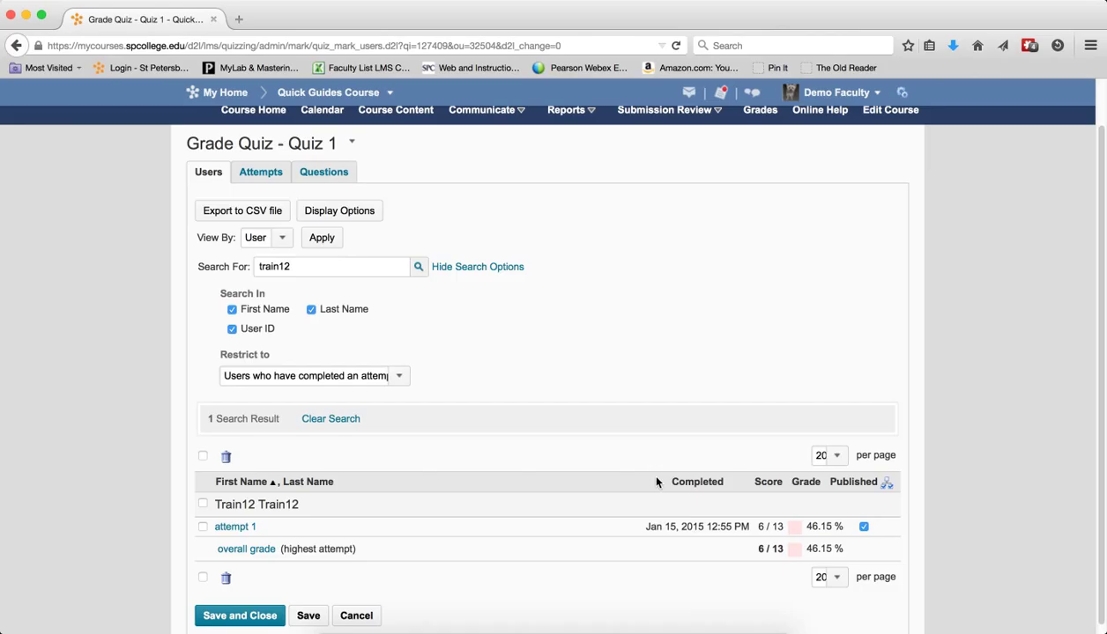
scroll(555, 341, "up", 1)
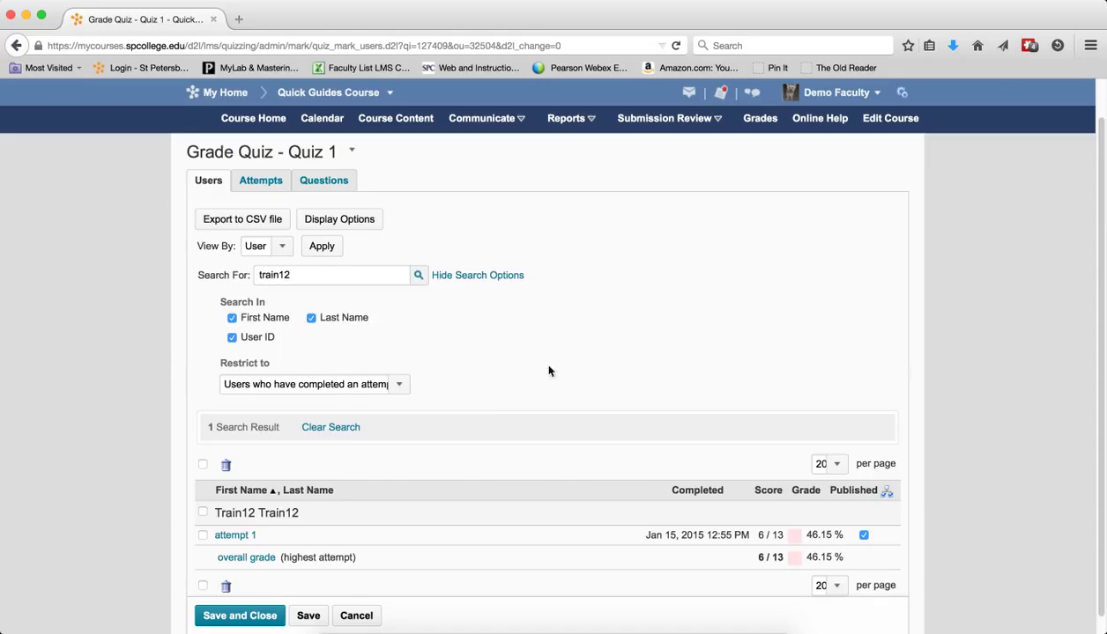
left_click(330, 429)
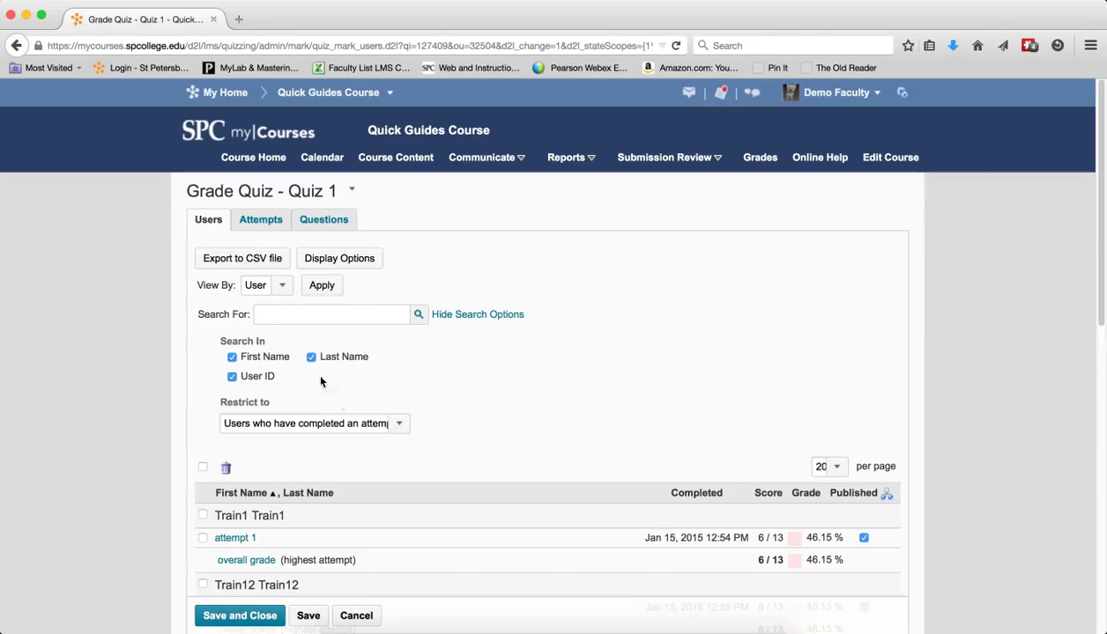
- Restrict Quiz 1's user list to 'All users', search, and scroll through the 36 results
left_click(399, 426)
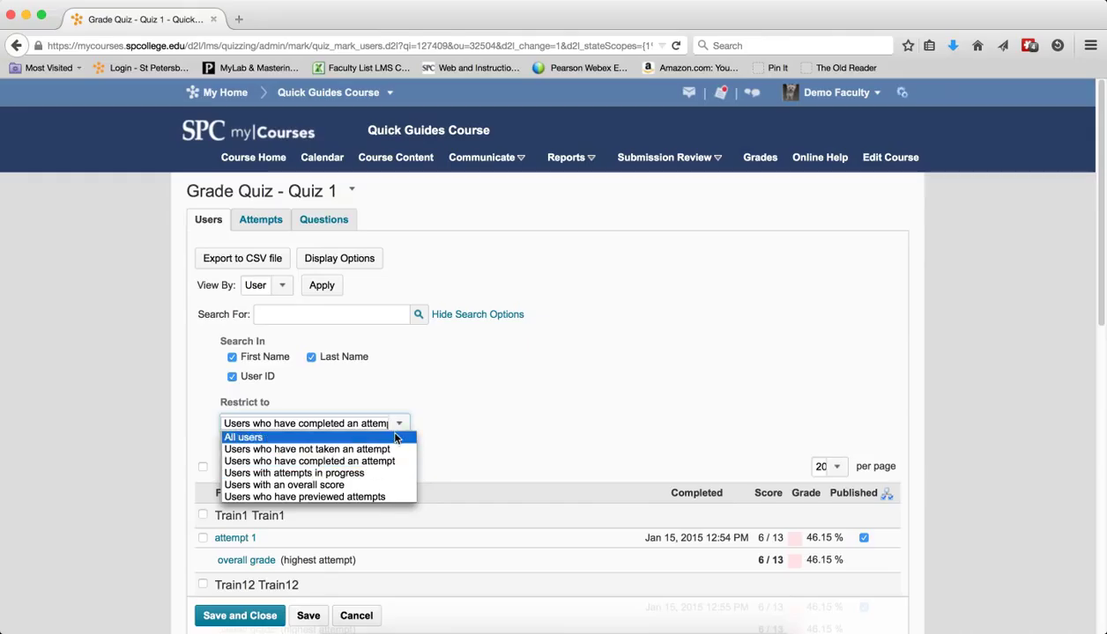
left_click(394, 438)
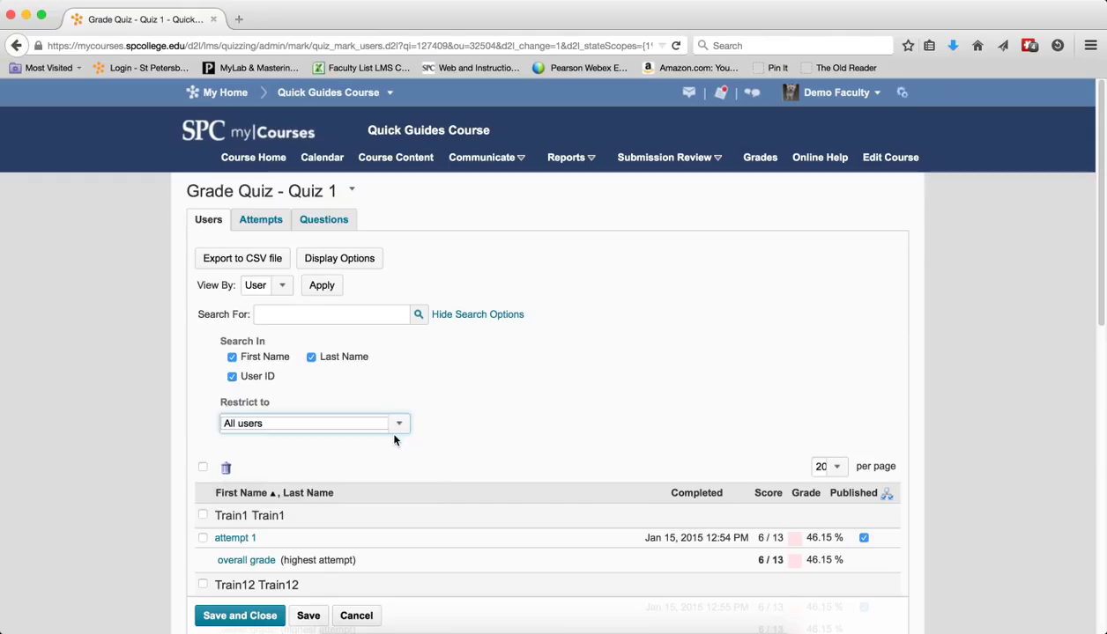
left_click(419, 315)
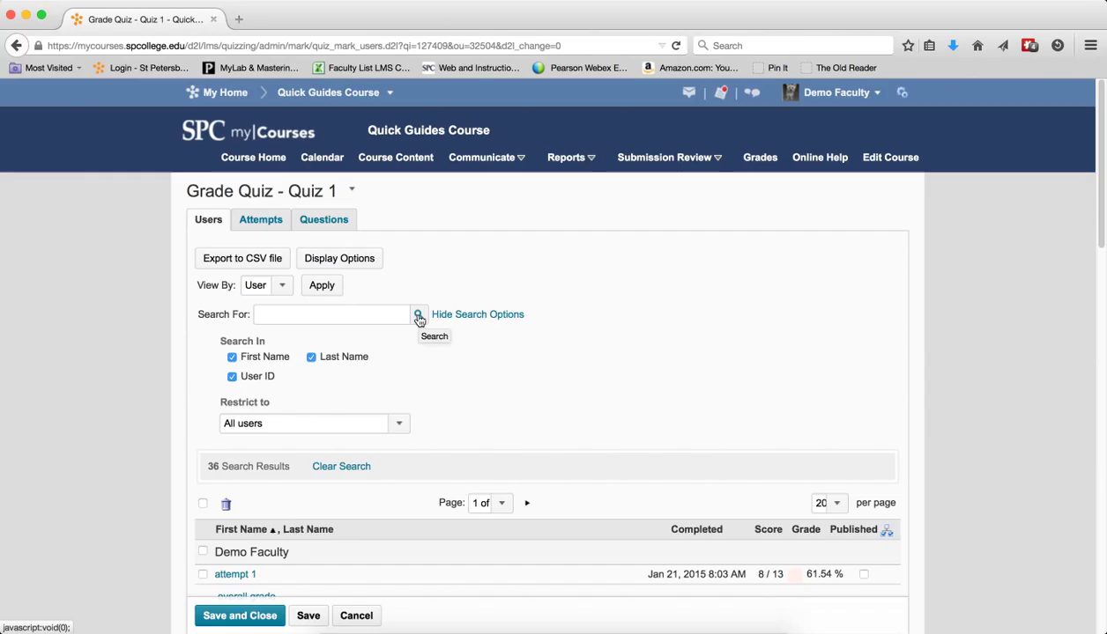
scroll(722, 419, "down", 10)
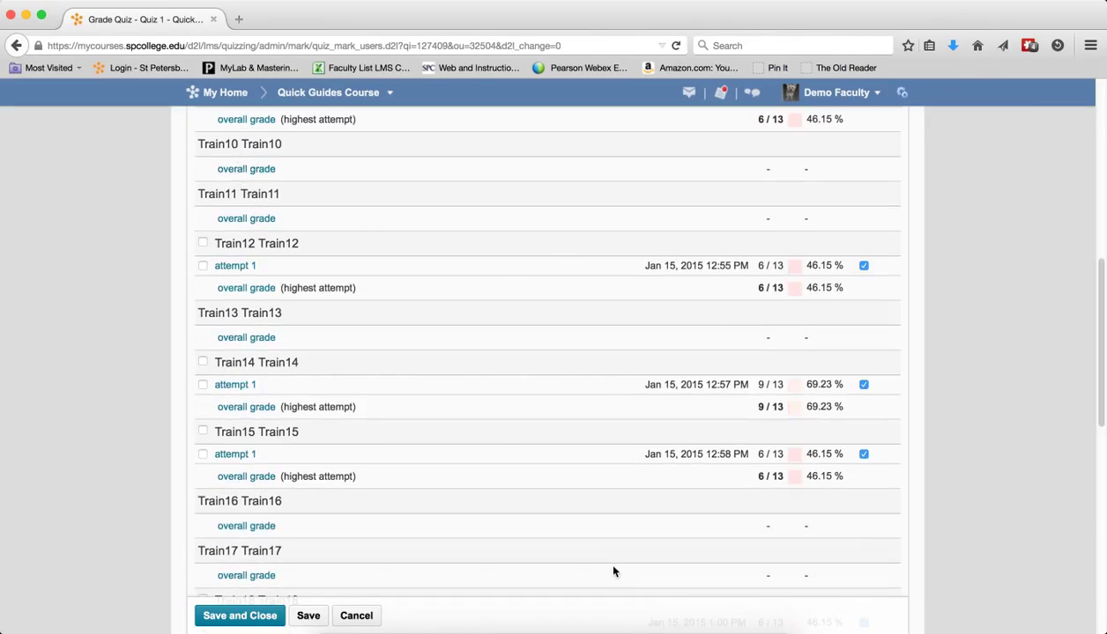
scroll(590, 520, "down", 2)
scroll(679, 409, "down", 12)
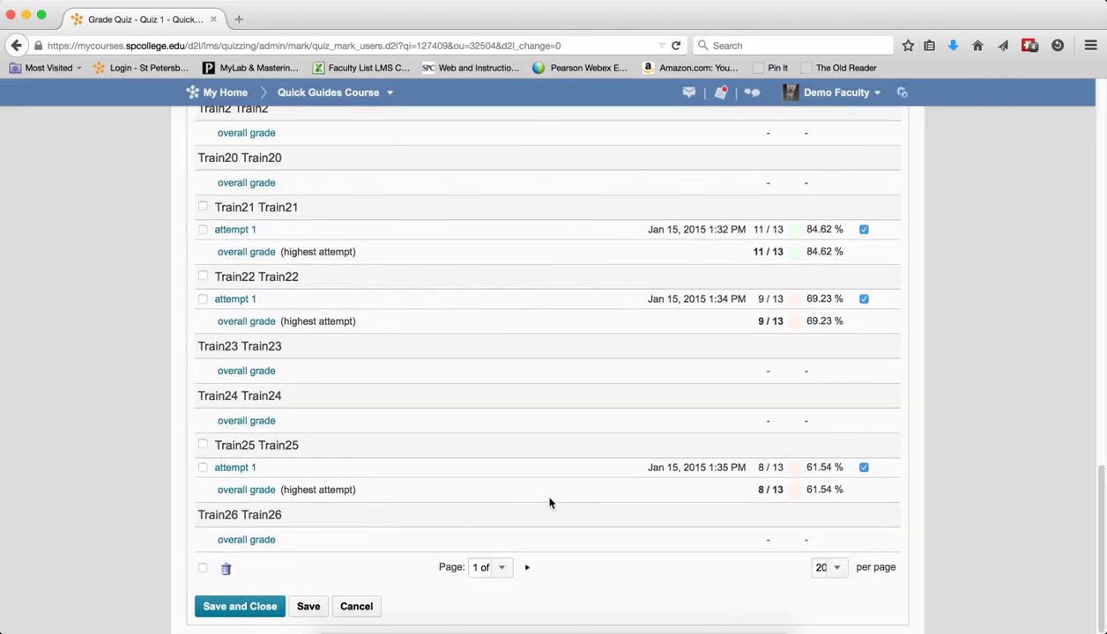
scroll(549, 483, "up", 15)
scroll(548, 483, "up", 10)
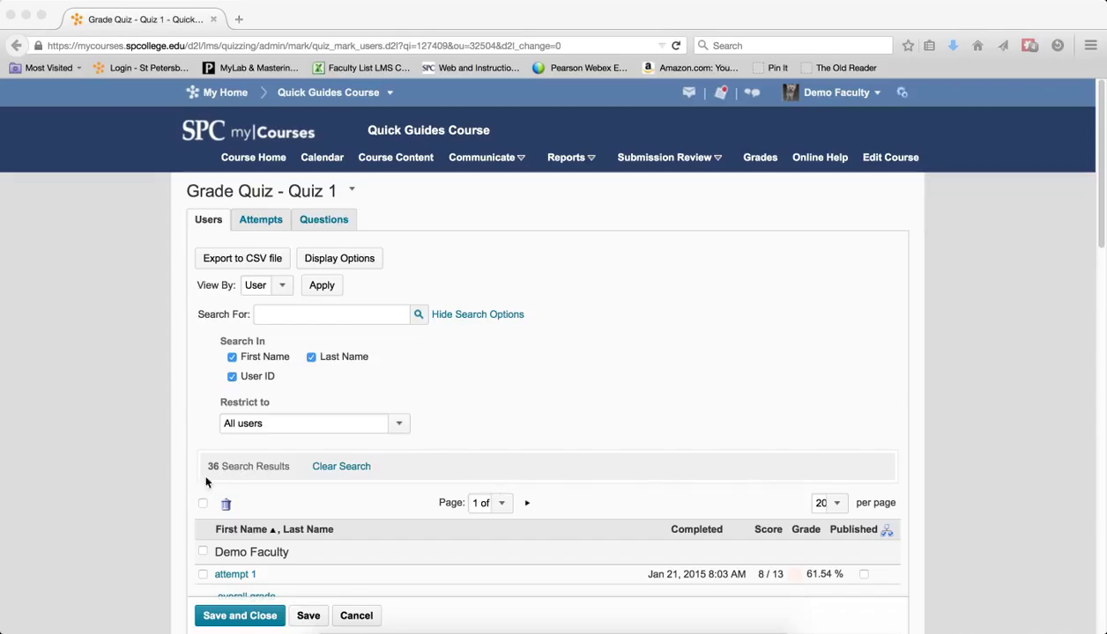
left_click(346, 472)
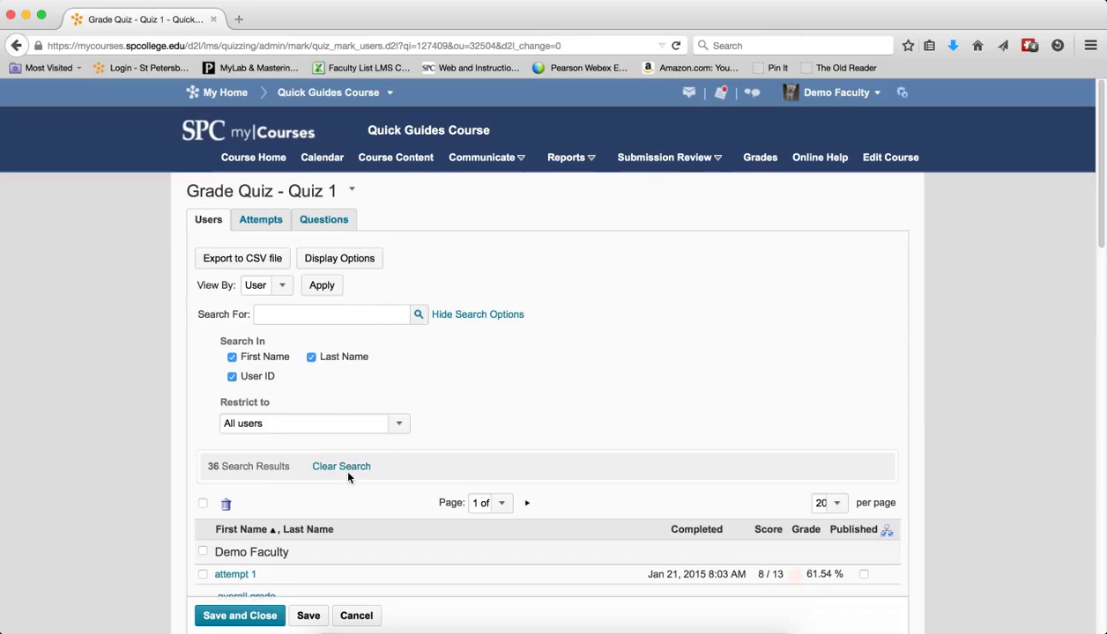
- Clear the search and restrict the list to 'Users who have not taken an attempt'
left_click(348, 474)
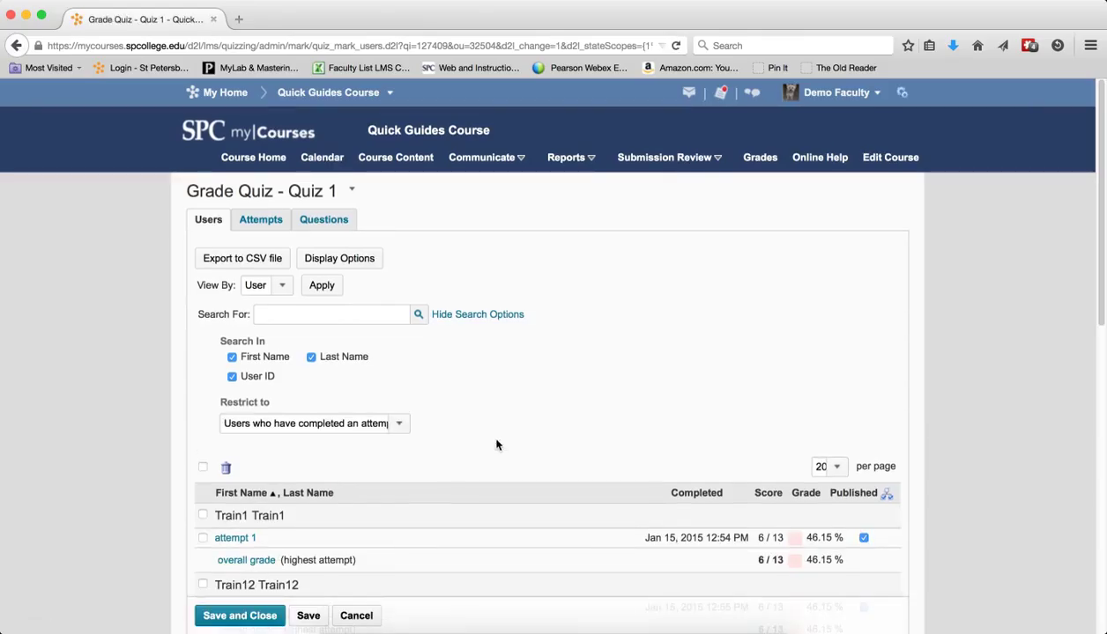
left_click(406, 427)
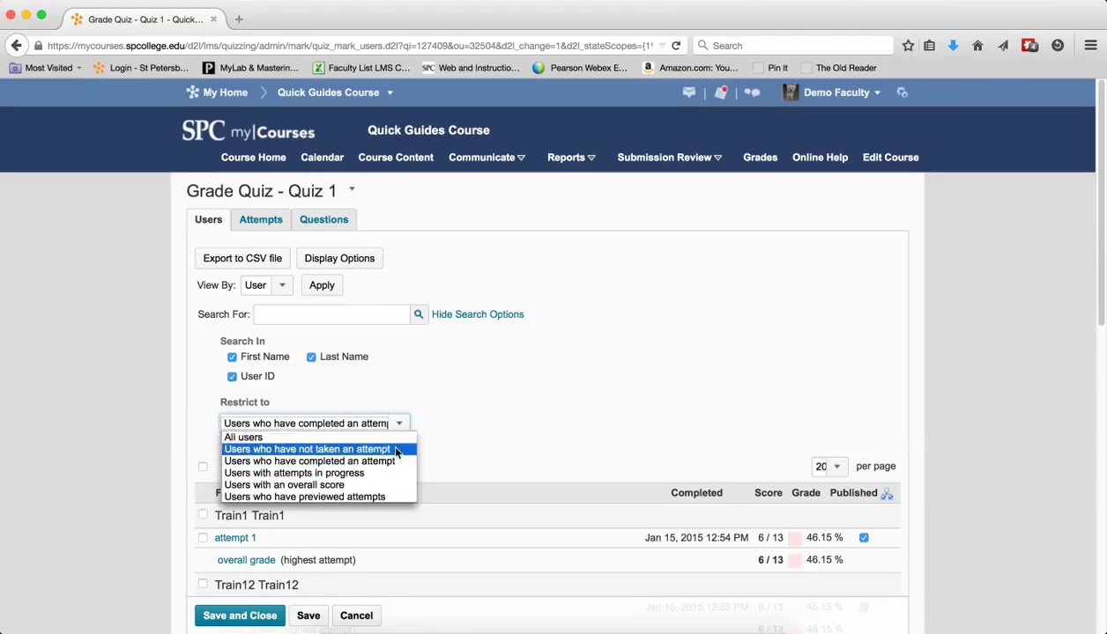
left_click(395, 453)
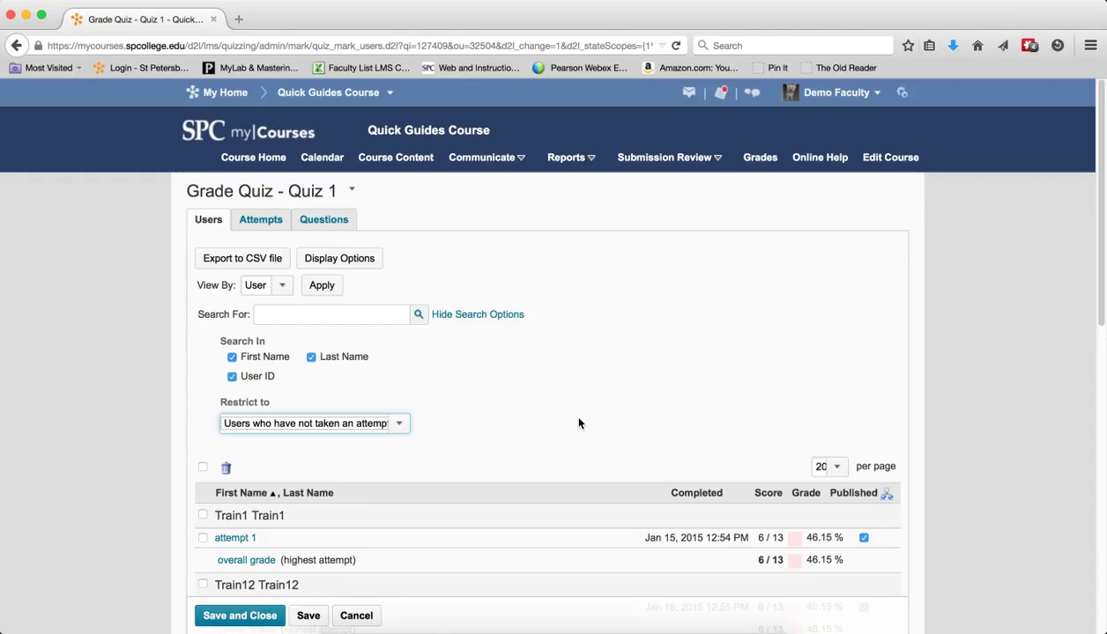
left_click(419, 318)
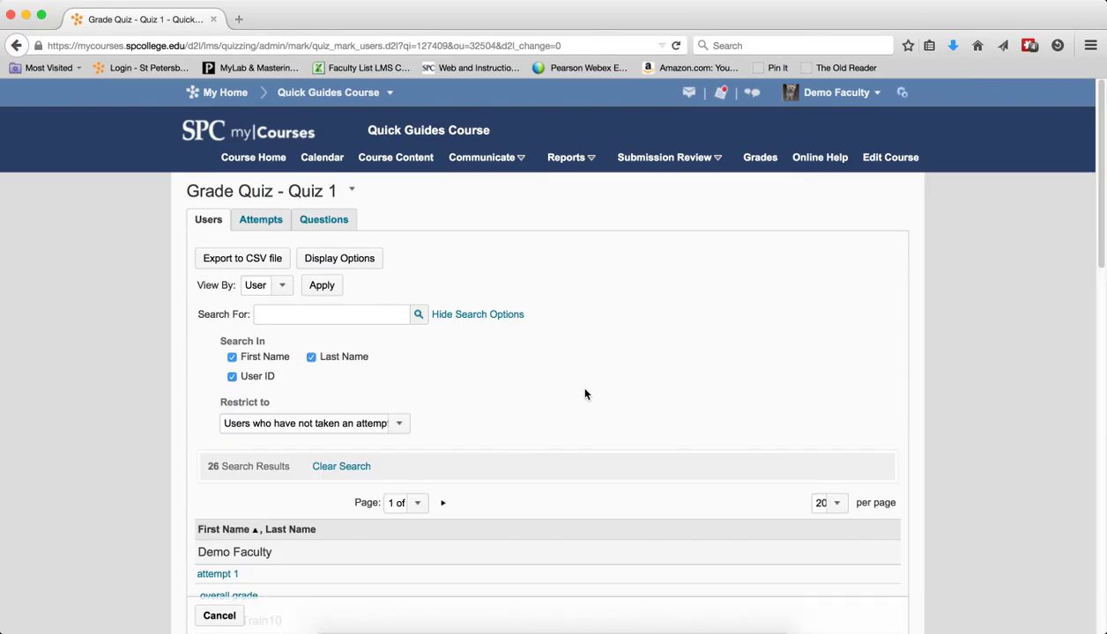
- Scroll through the 26 users without attempts, then clear the search to restore the default list
scroll(559, 398, "down", 1)
scroll(558, 398, "down", 10)
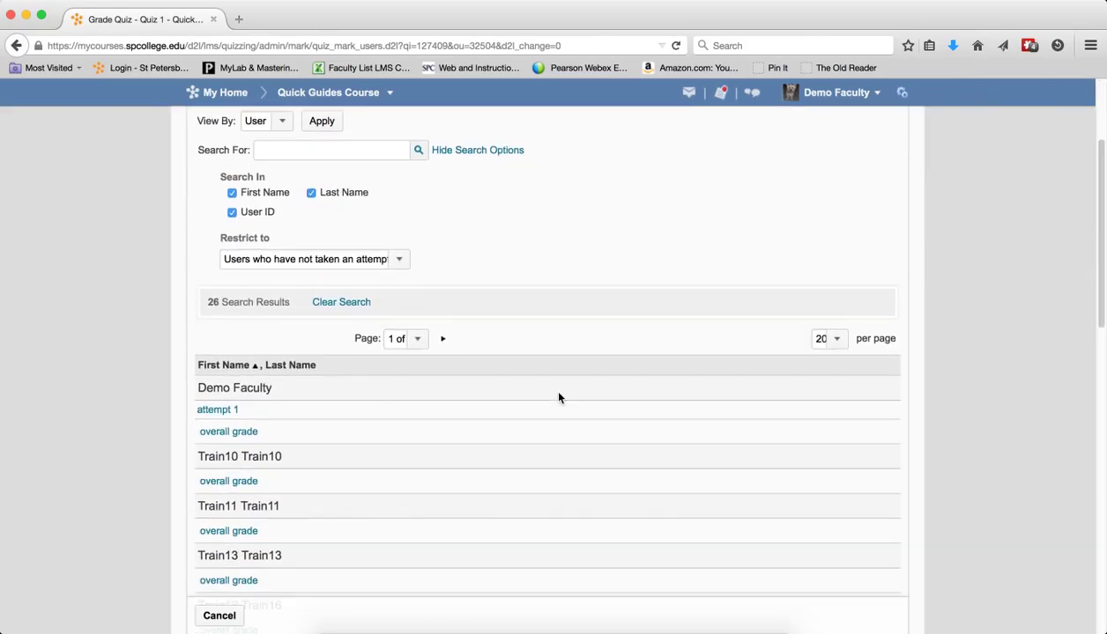
scroll(559, 398, "down", 3)
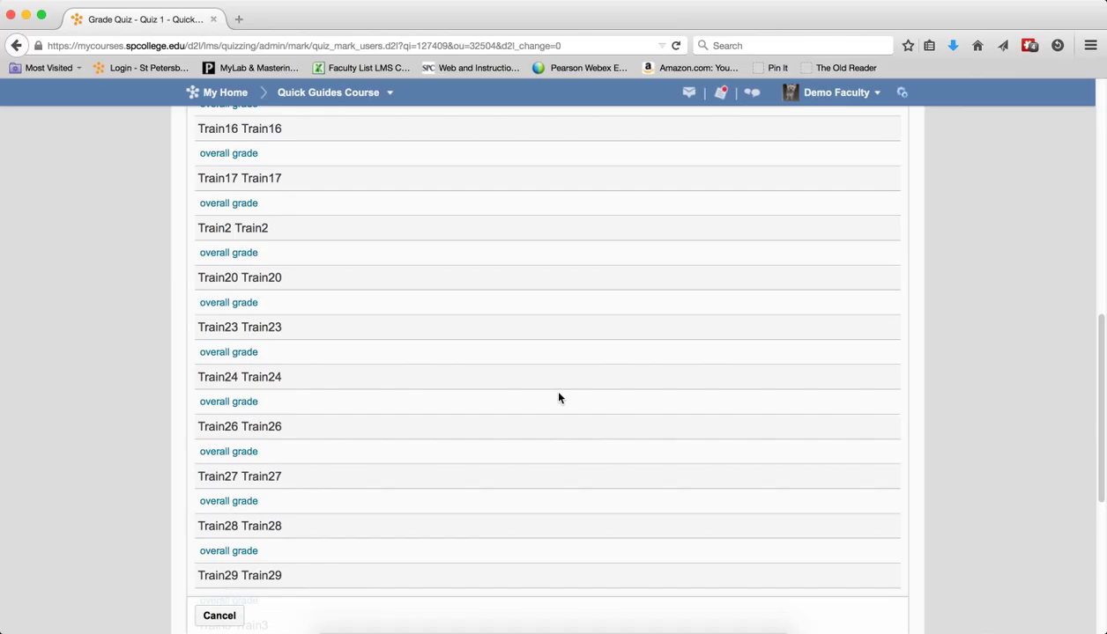
scroll(559, 398, "up", 15)
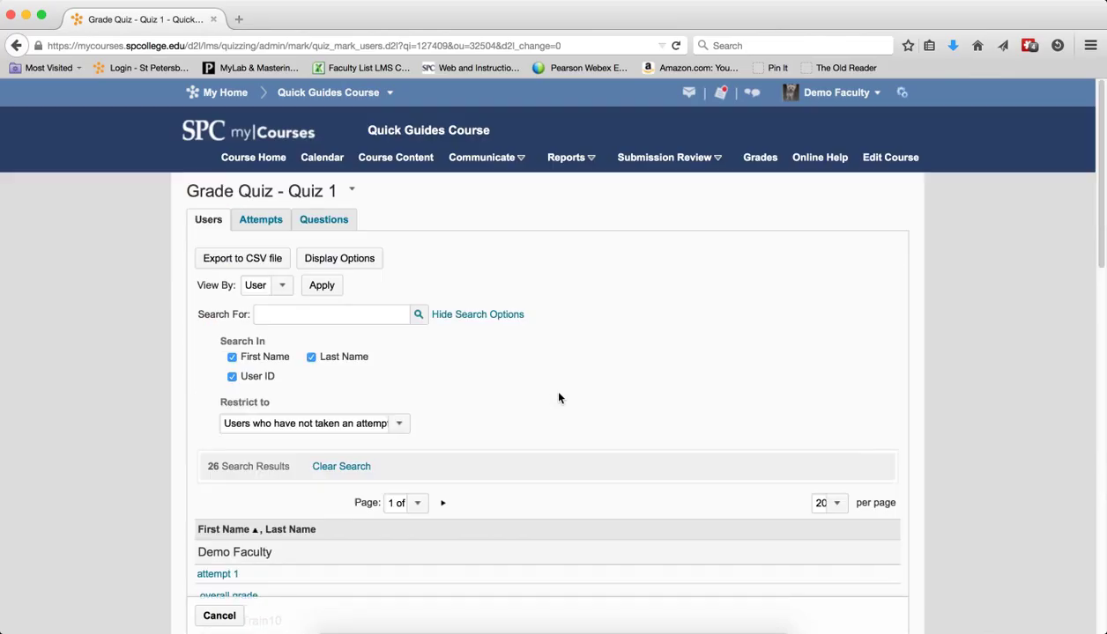
left_click(361, 467)
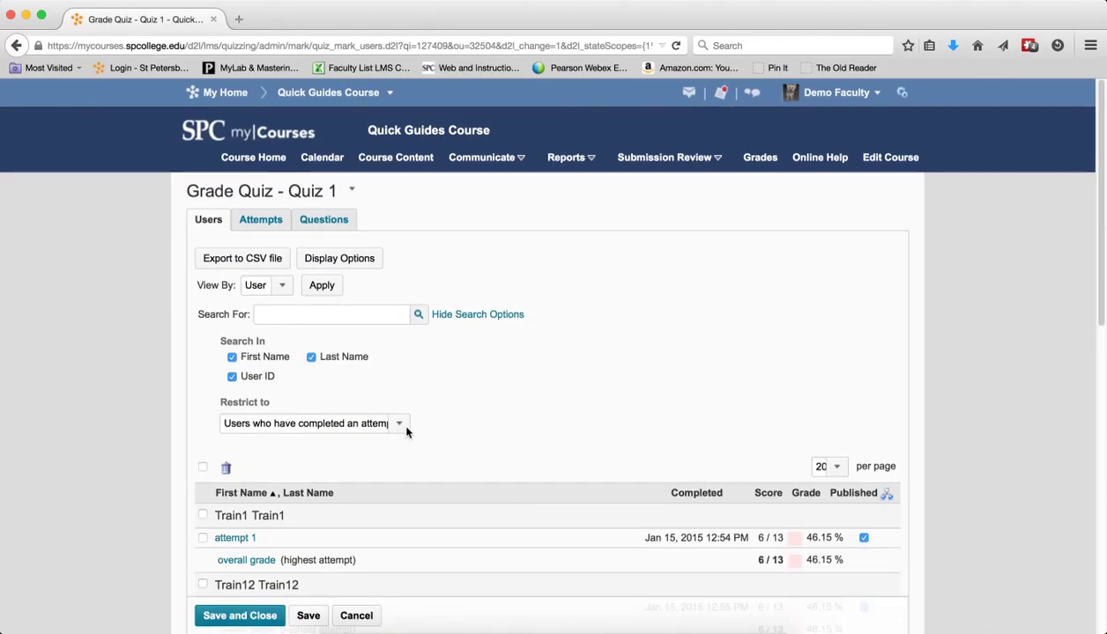
left_click(396, 422)
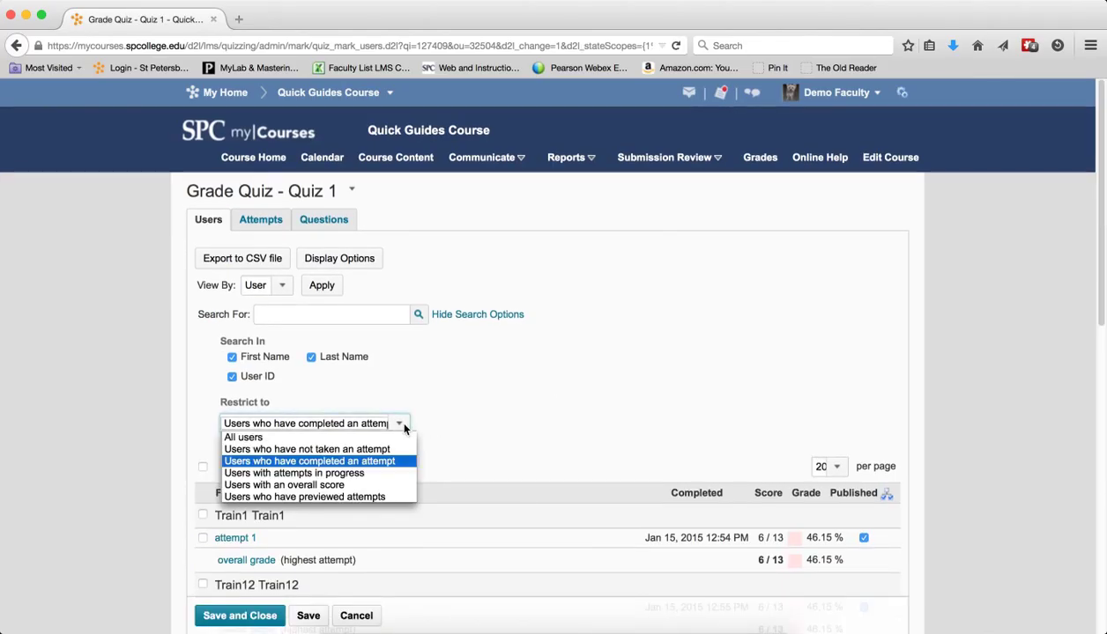
left_click(385, 473)
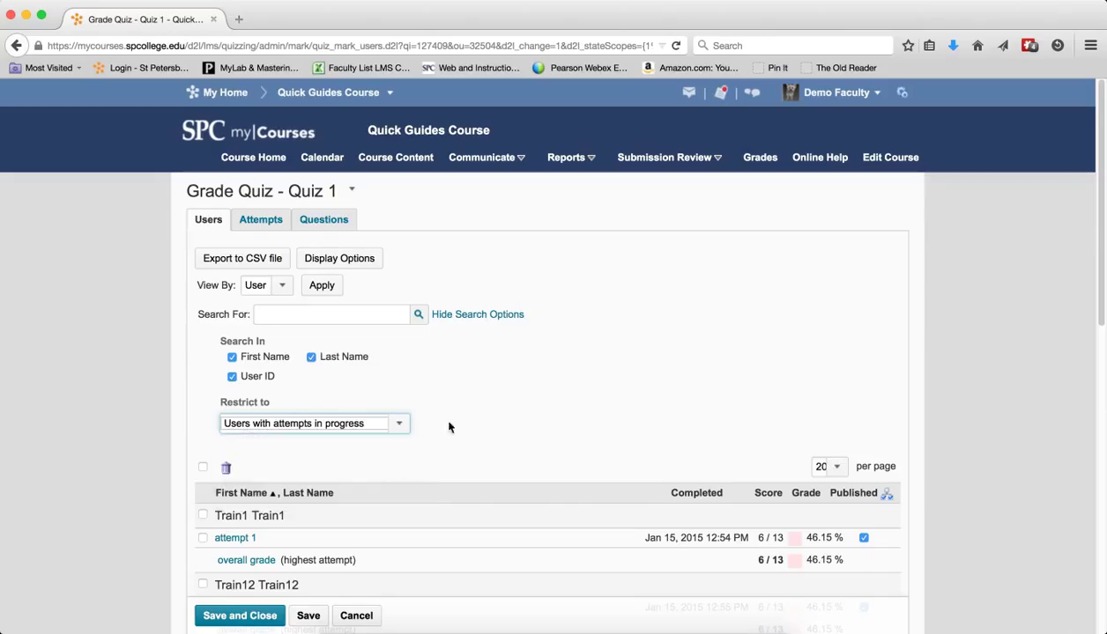
left_click(419, 317)
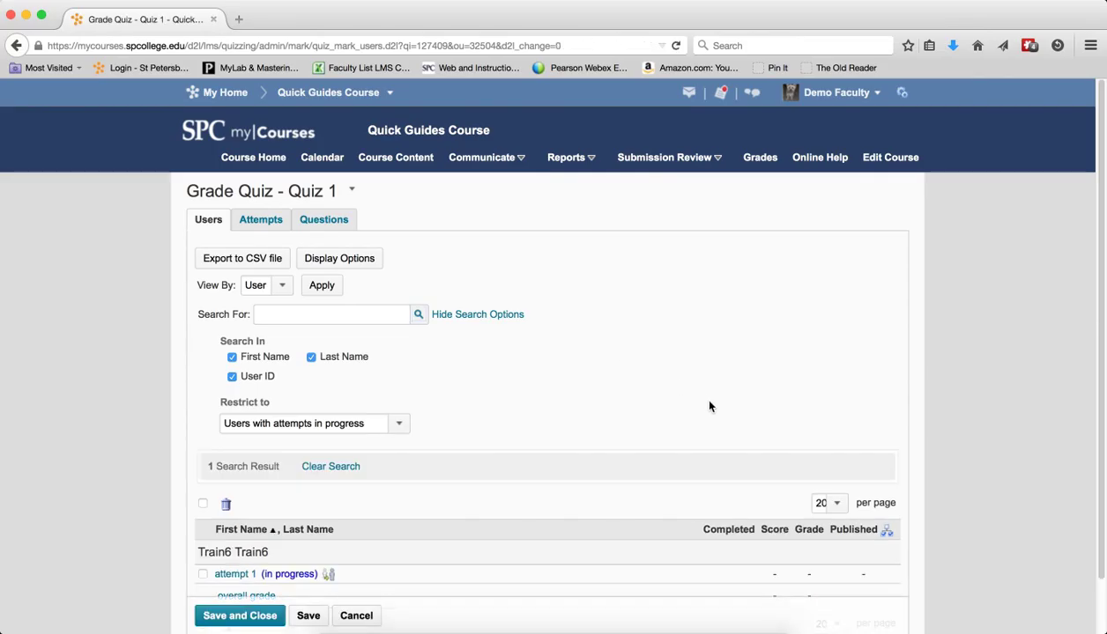
scroll(709, 406, "down", 1)
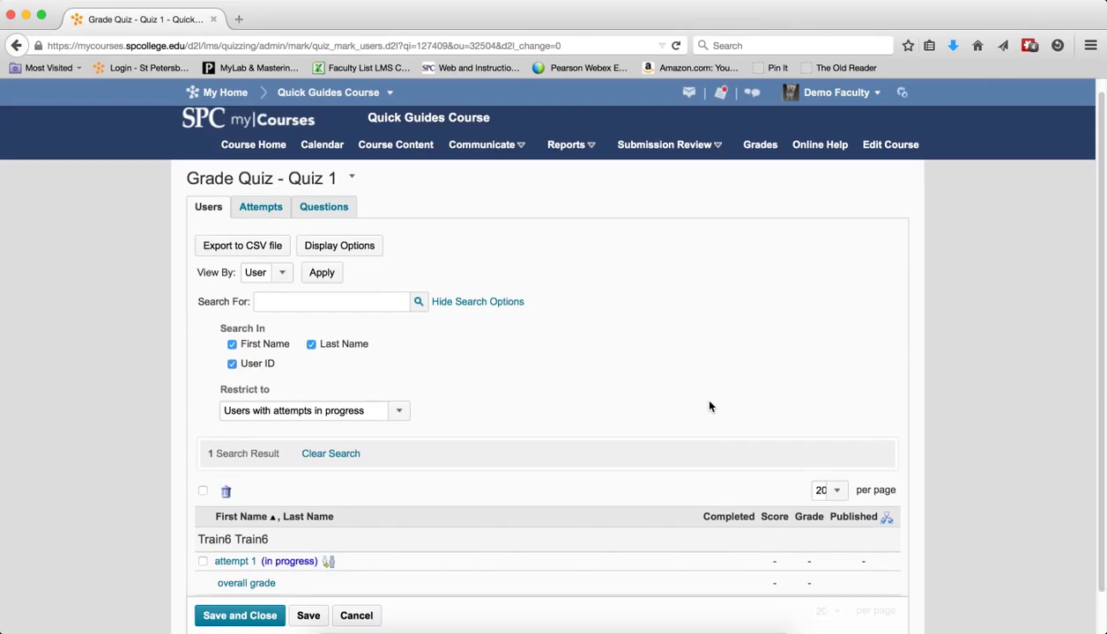
scroll(528, 473, "down", 1)
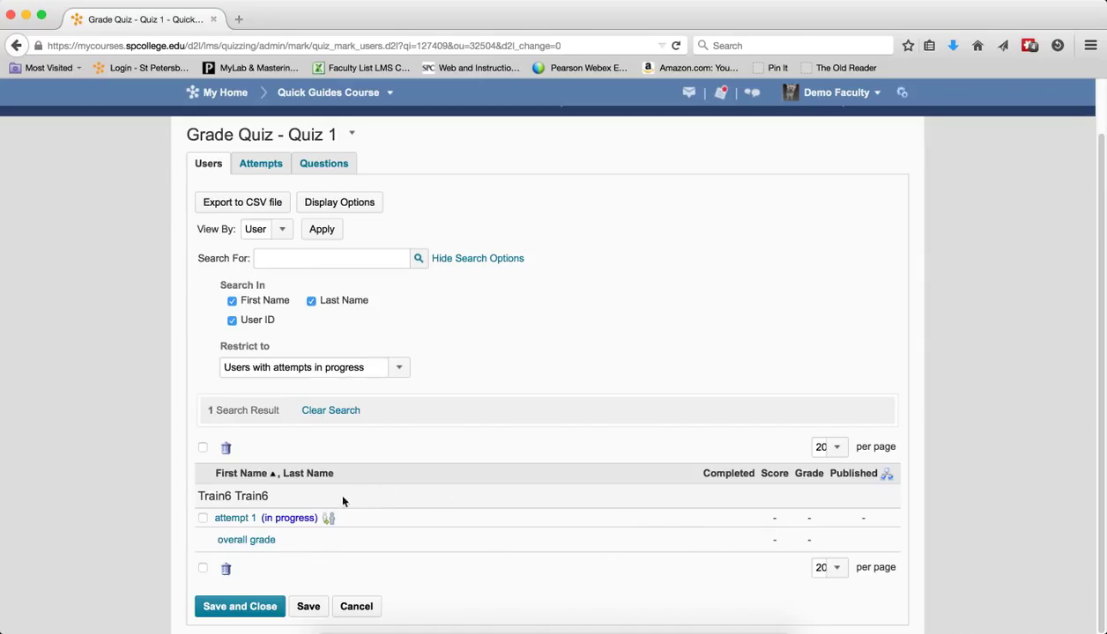
left_click(333, 411)
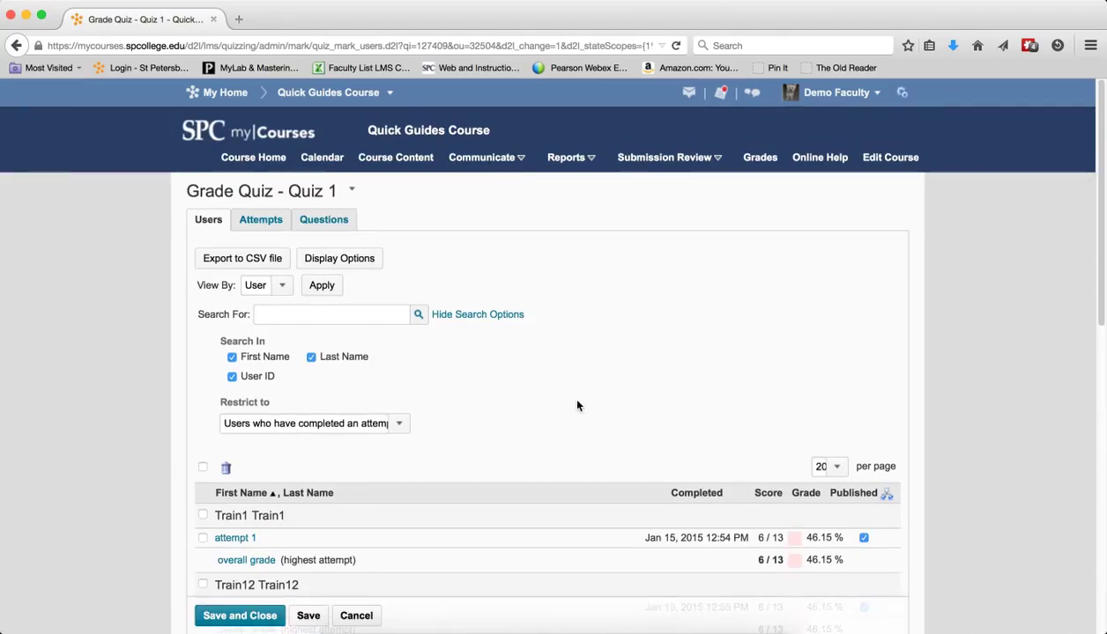
left_click(383, 423)
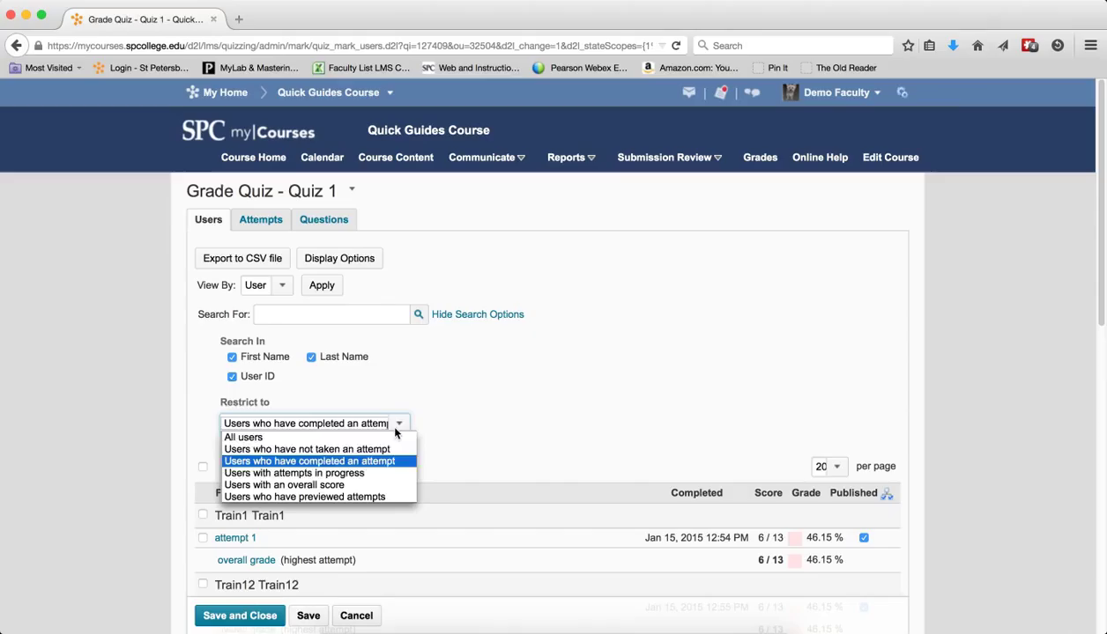
left_click(393, 485)
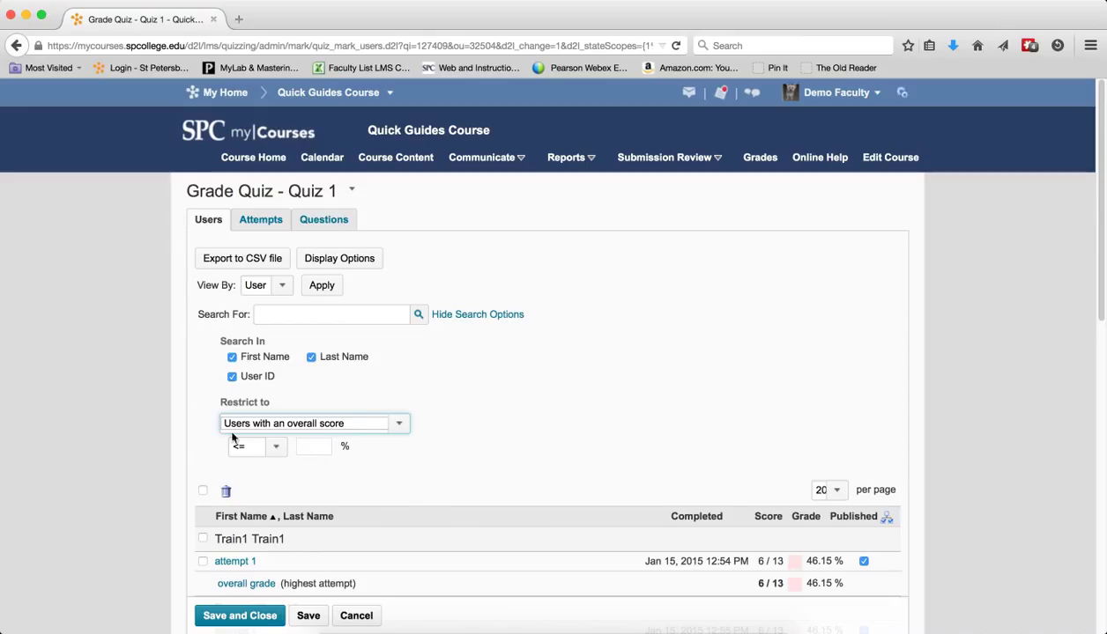
left_click(266, 447)
left_click(271, 451)
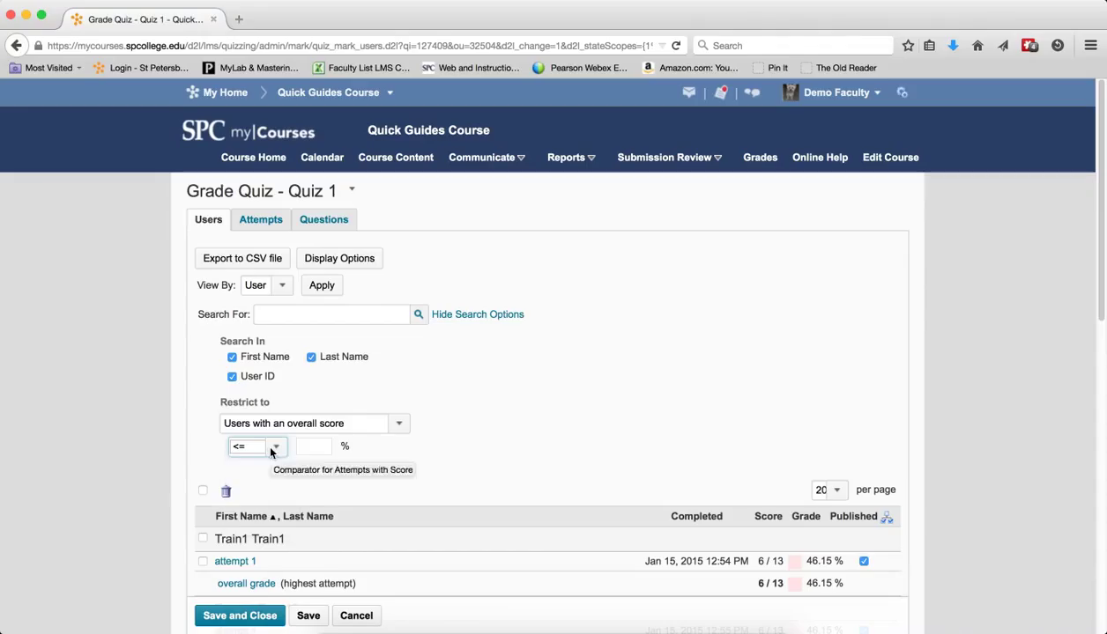
left_click(301, 447)
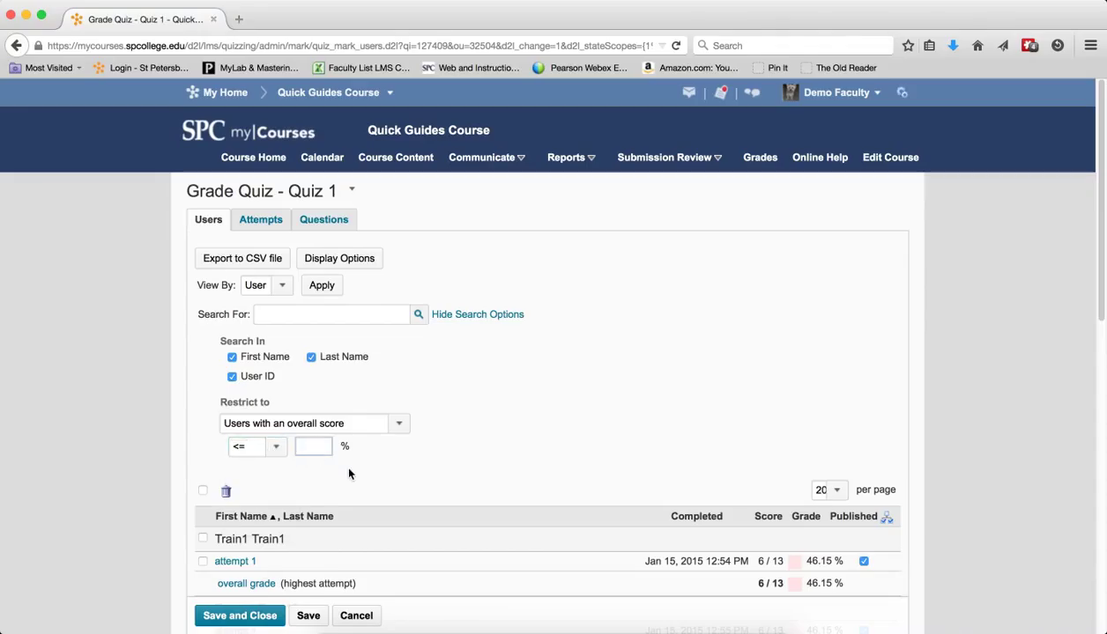
type("70")
left_click(418, 319)
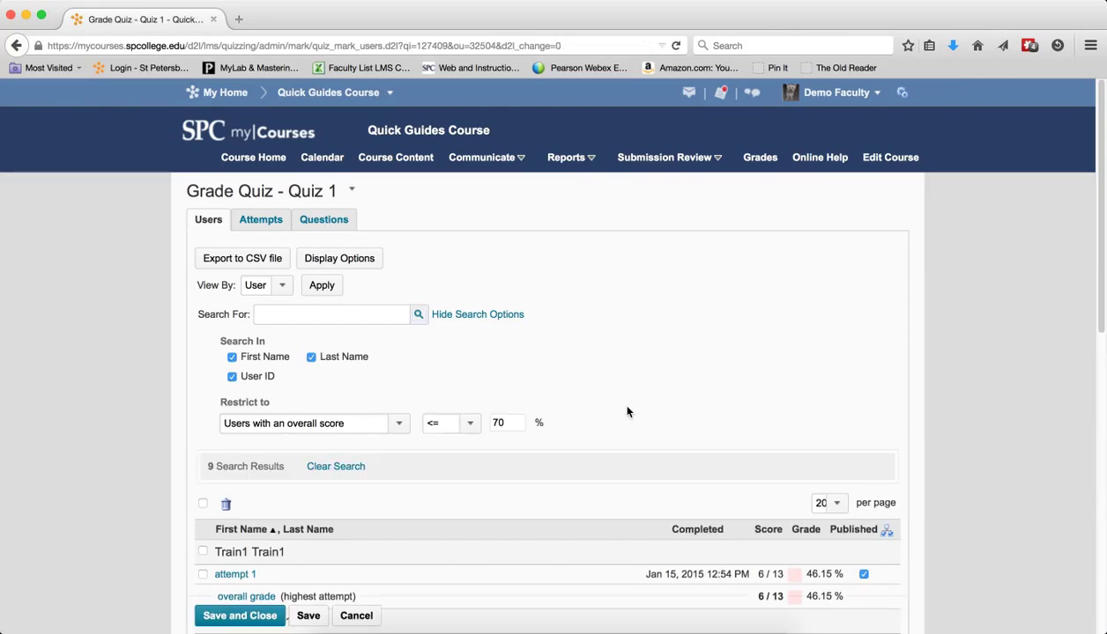
scroll(359, 376, "down", 5)
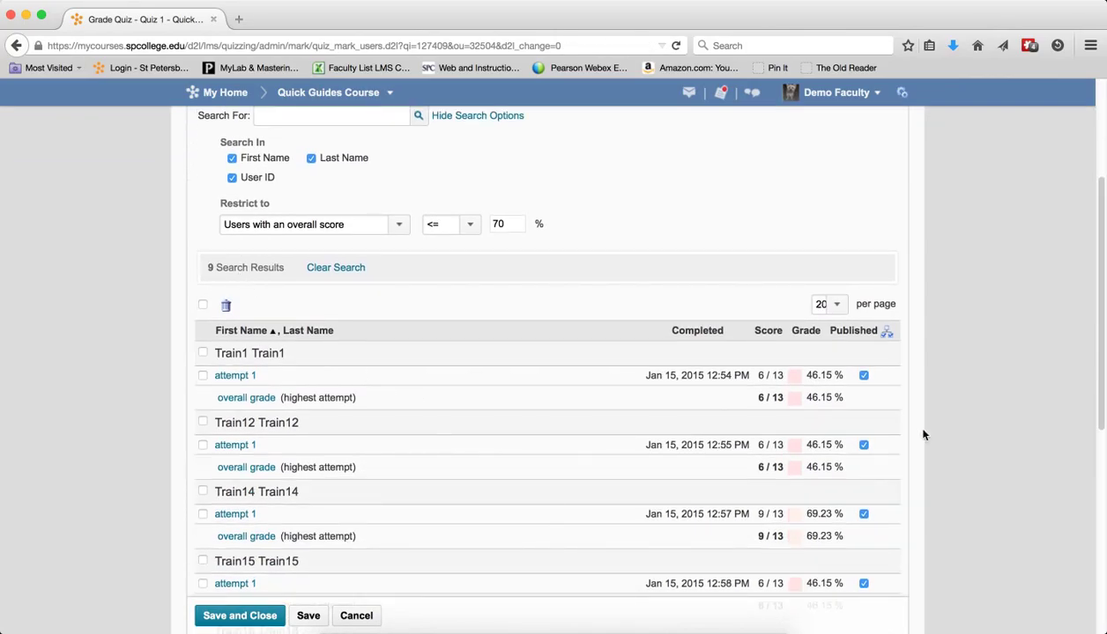
scroll(886, 411, "down", 4)
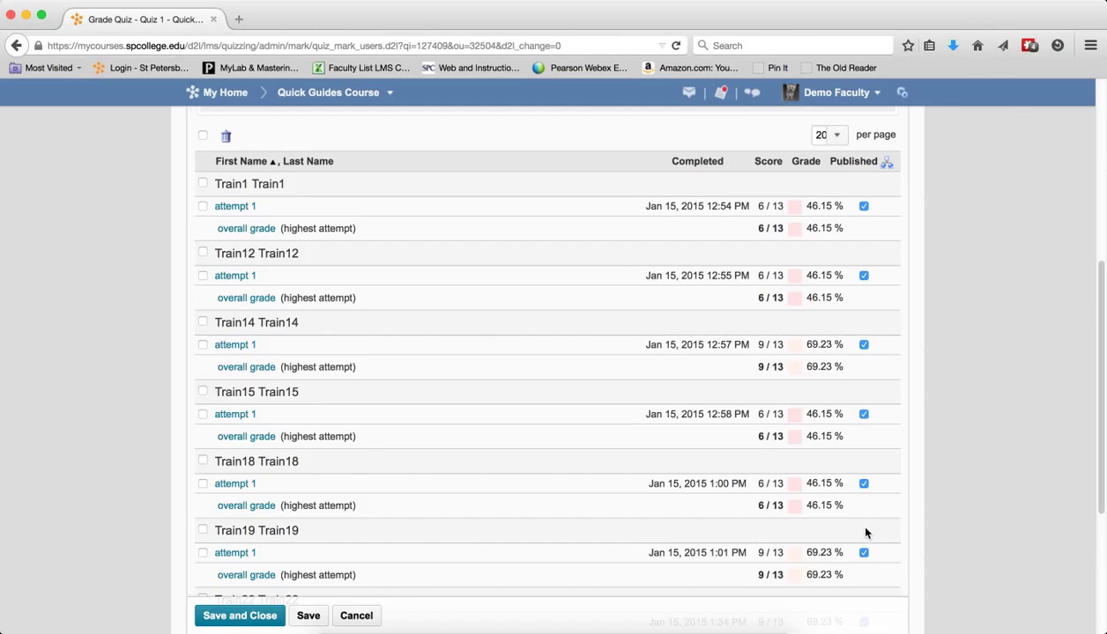
scroll(832, 484, "up", 5)
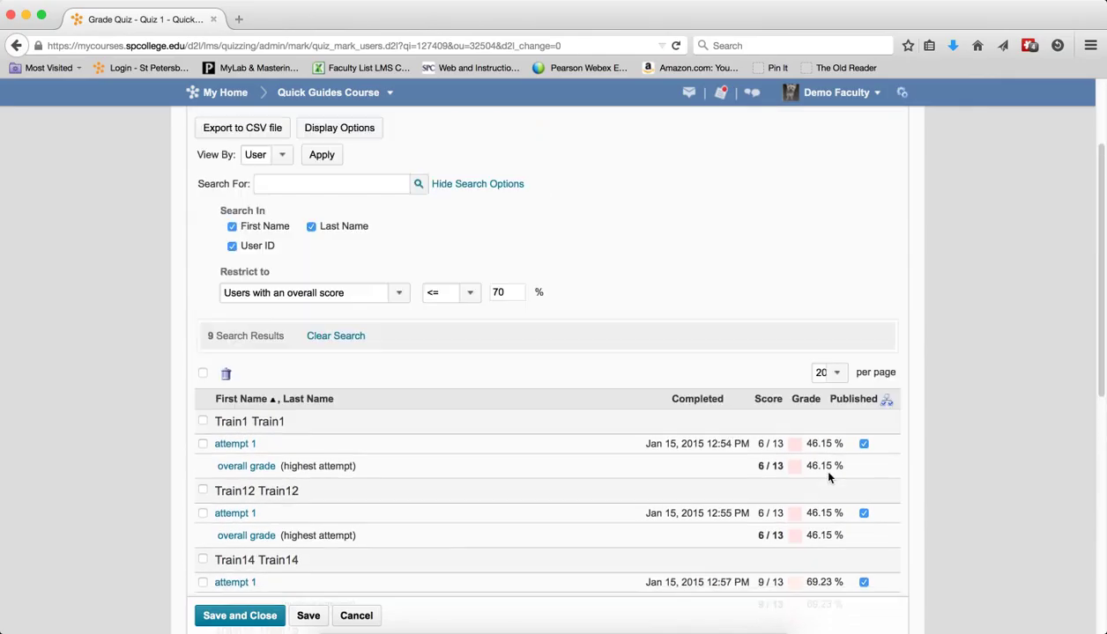
scroll(828, 476, "up", 1)
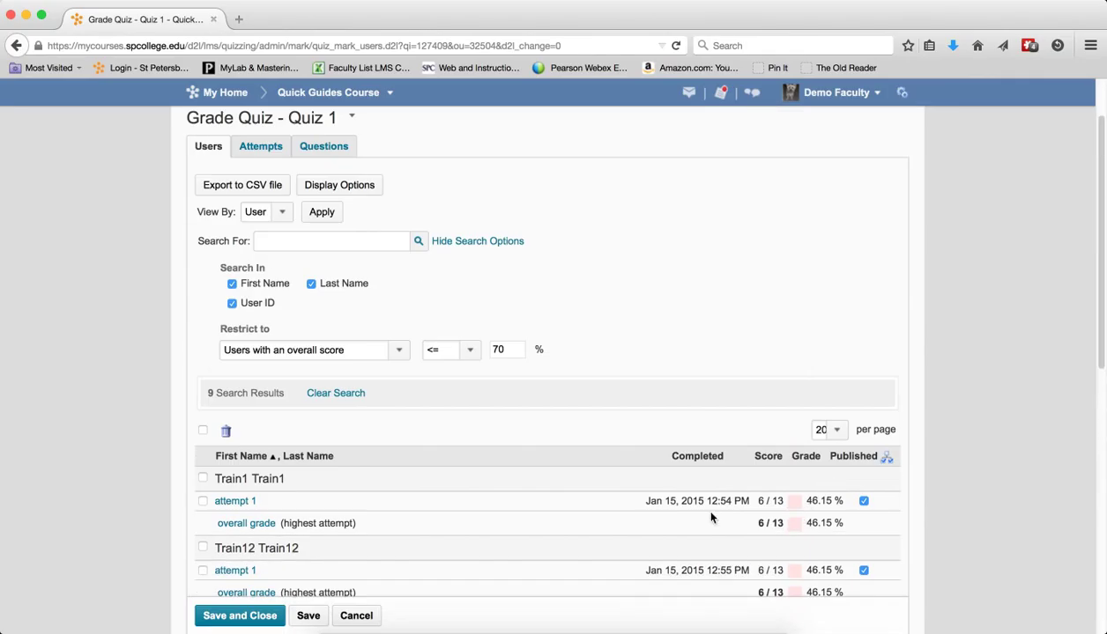
scroll(520, 410, "up", 1)
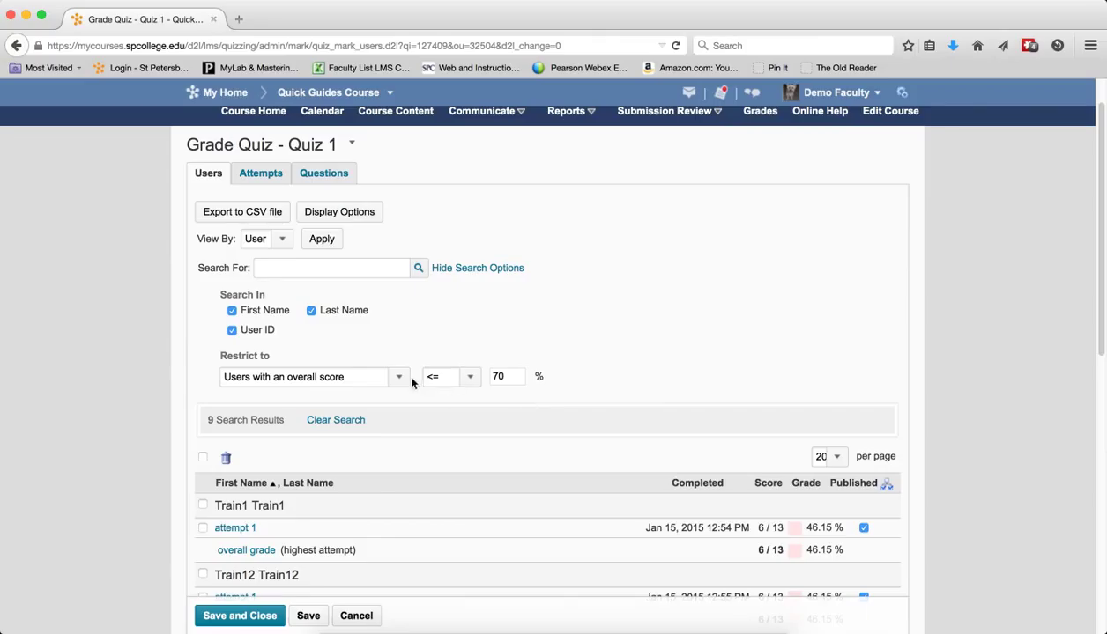
left_click(358, 424)
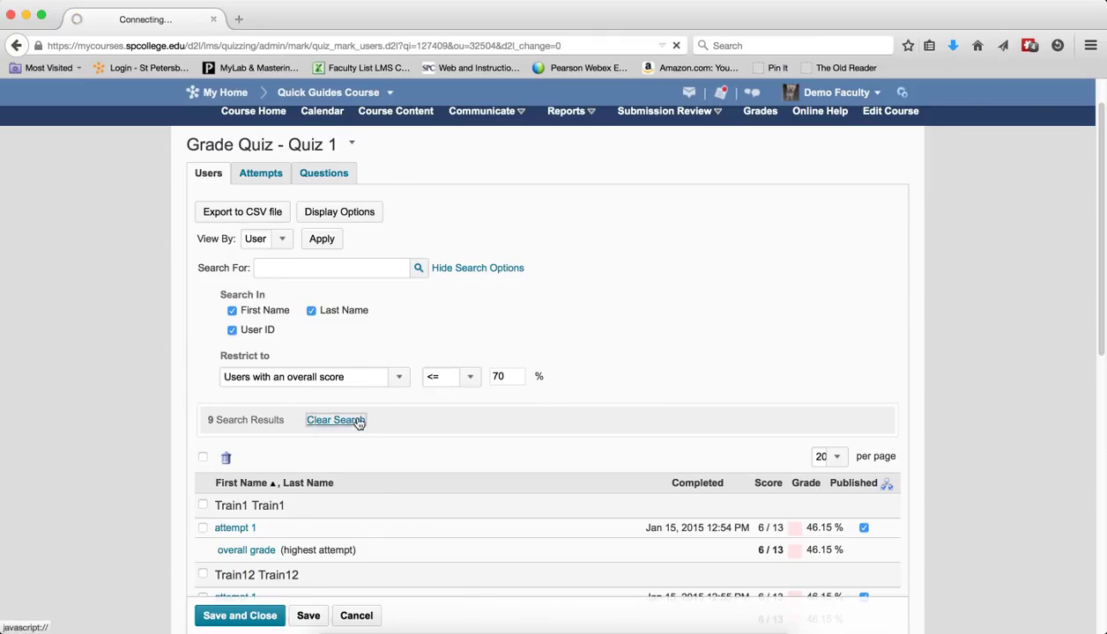
- Restrict the list to 'Users who have previewed attempts' and review the search results
left_click(404, 431)
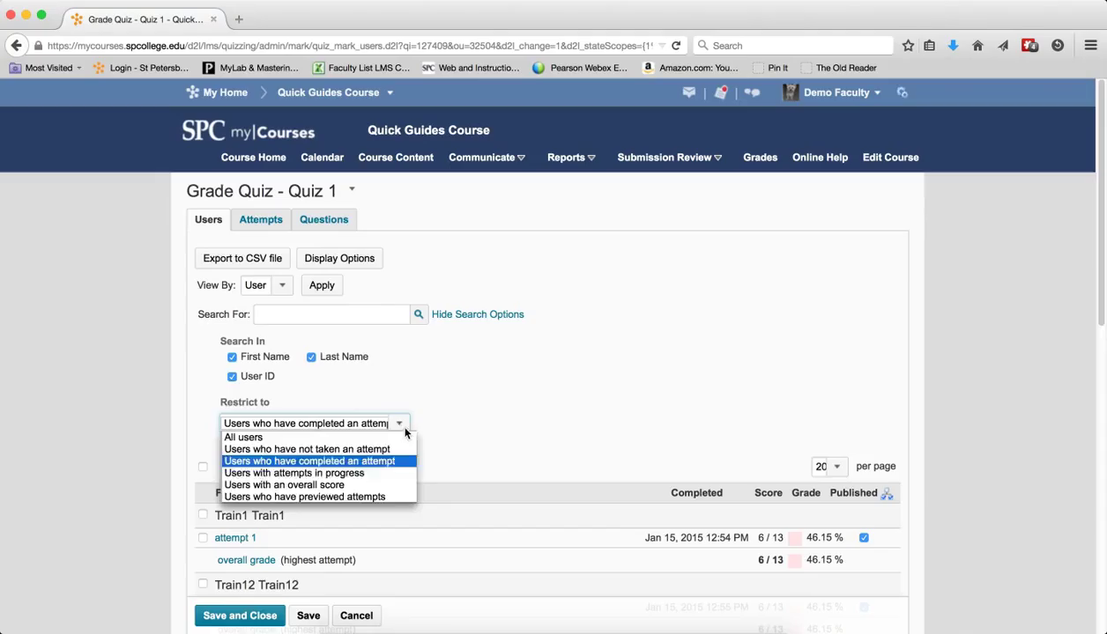
left_click(385, 492)
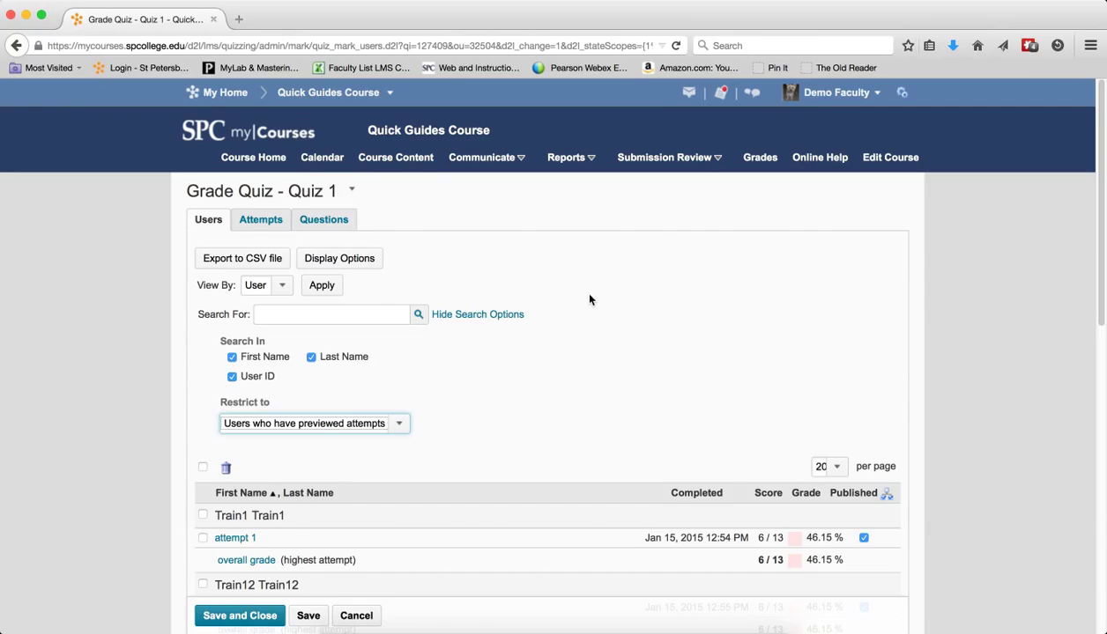
left_click(418, 314)
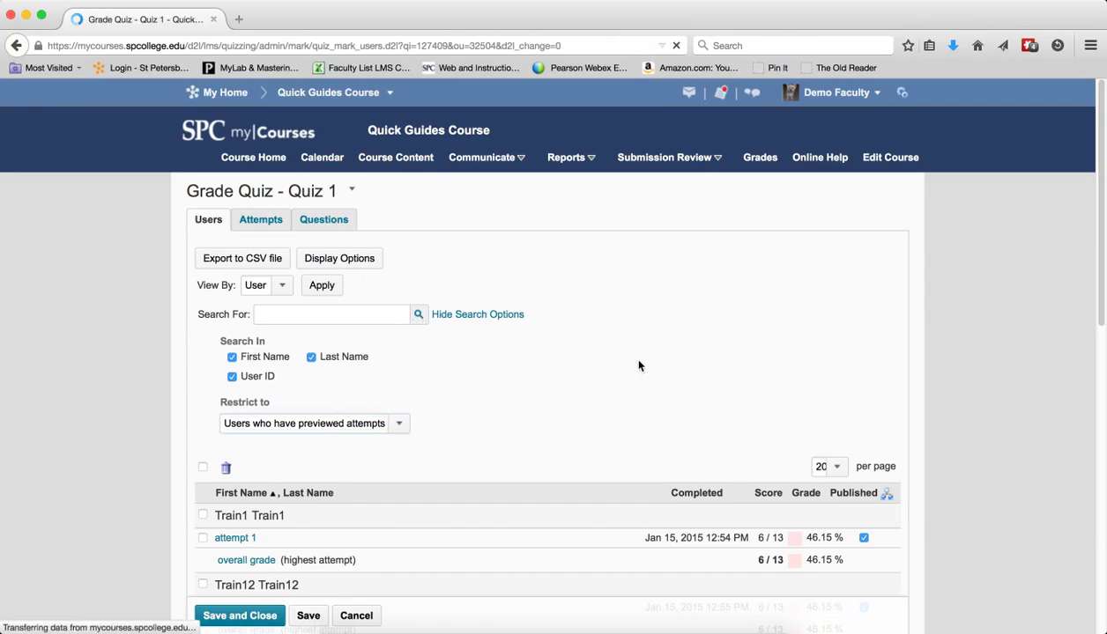
scroll(657, 378, "down", 1)
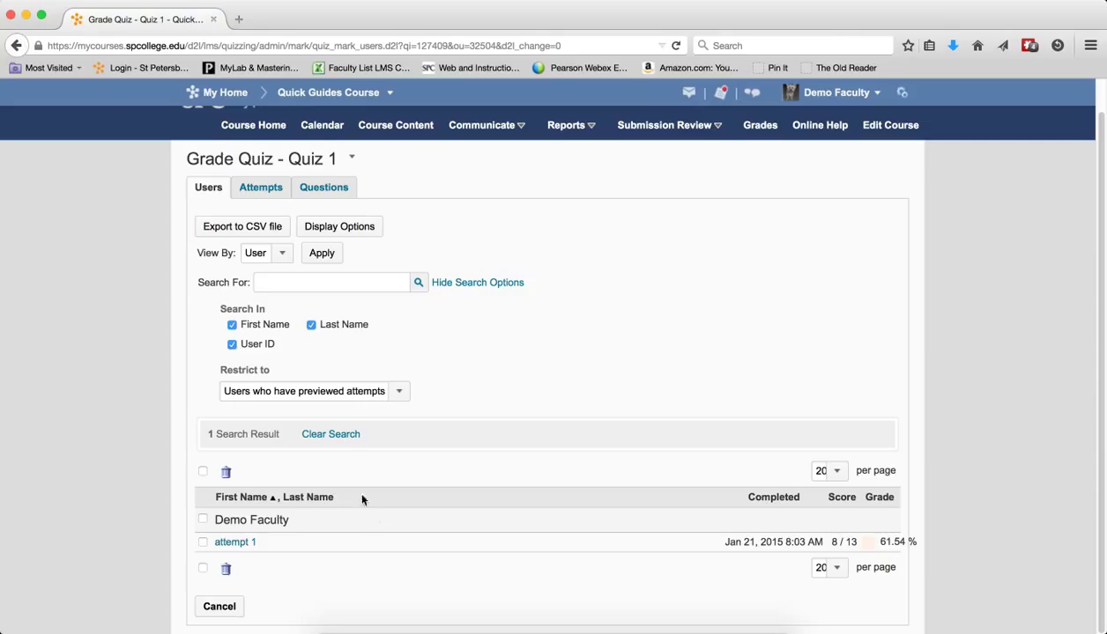
- Clear the search back to the default list and save and close Quiz 1 grading
left_click(326, 434)
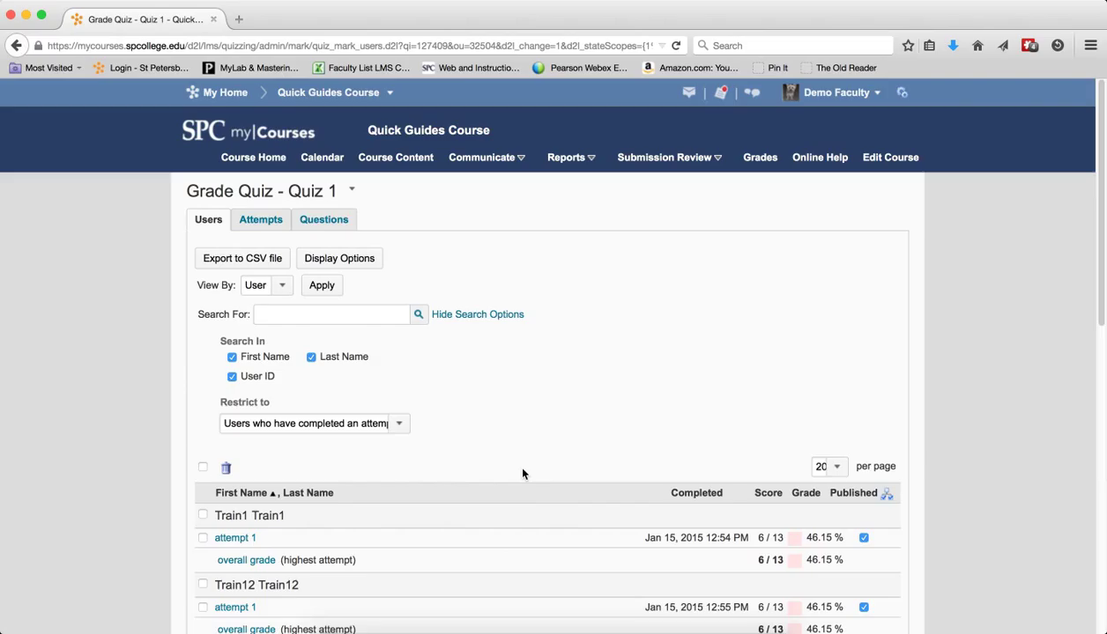
scroll(521, 472, "down", 3)
left_click(225, 617)
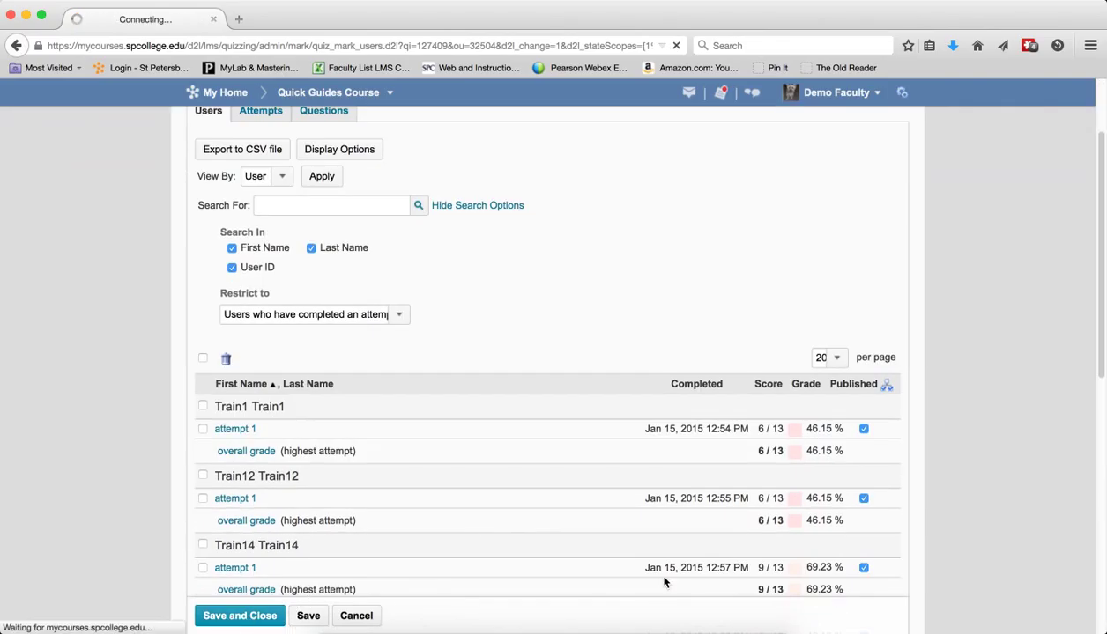